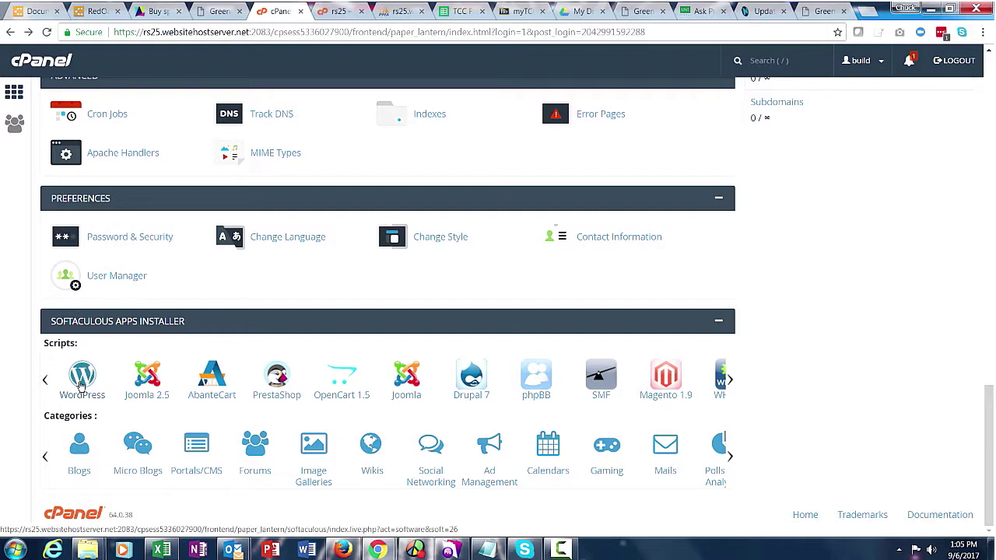
# Open the WordPress installer from cPanel's Softaculous Apps Installer.
pyautogui.click(81, 385)
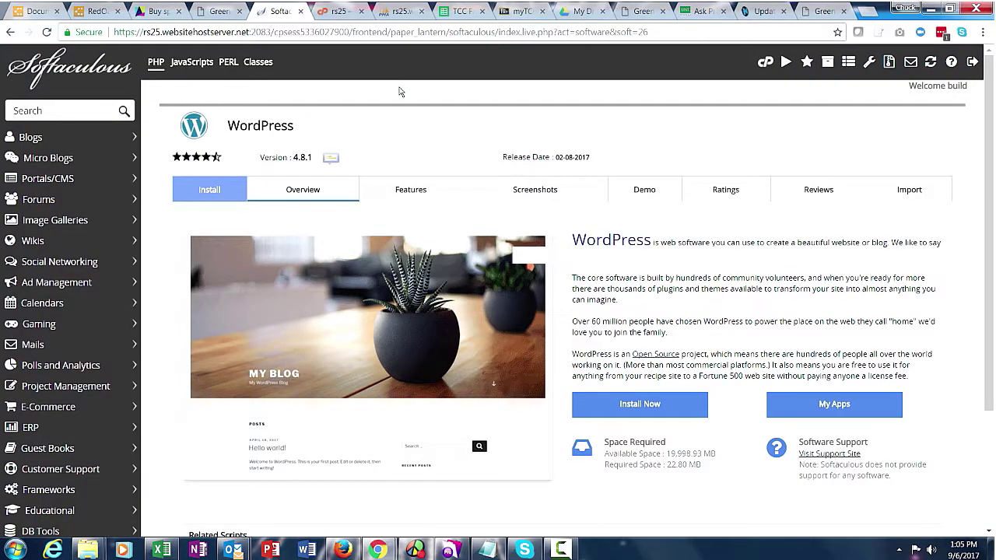
pyautogui.click(656, 405)
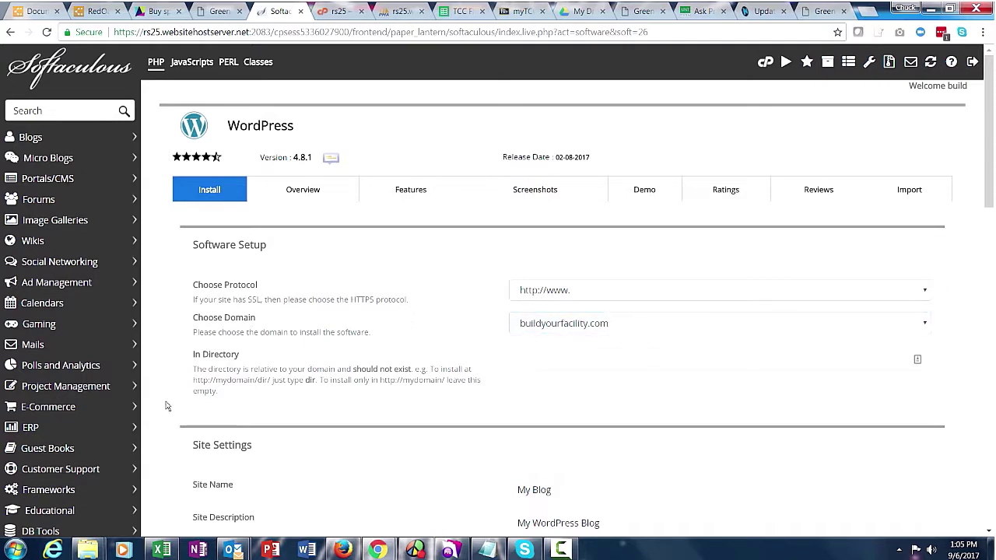
# Clear the default Site Name and the 'My WordPress Blog' Site Description.
pyautogui.scroll(-3, 164, 427)
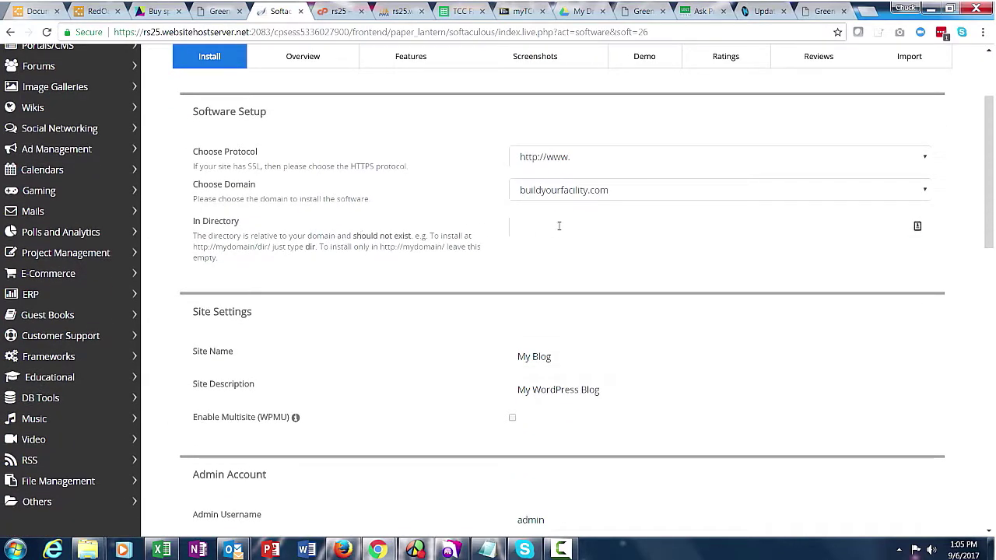
pyautogui.scroll(-3, 177, 303)
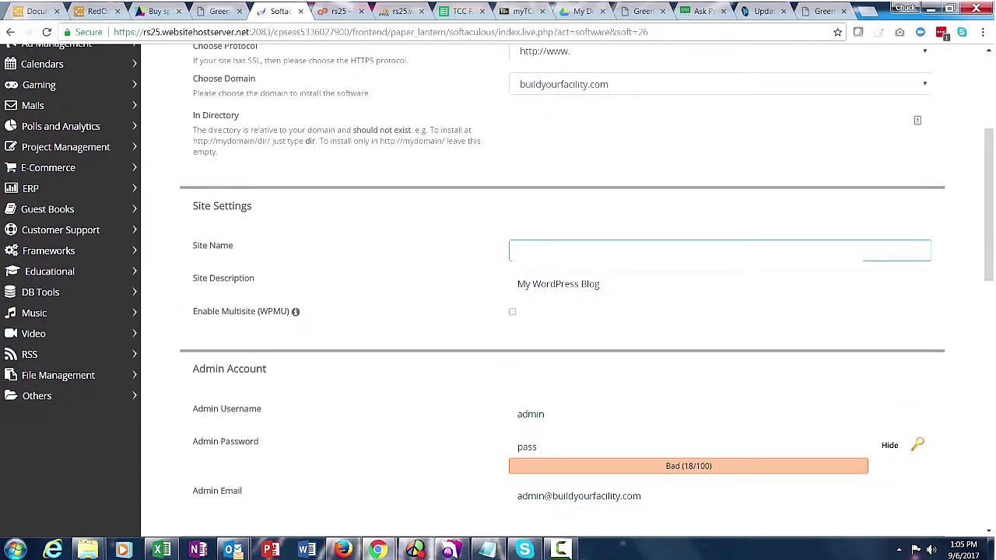
pyautogui.click(514, 255)
pyautogui.click(604, 284)
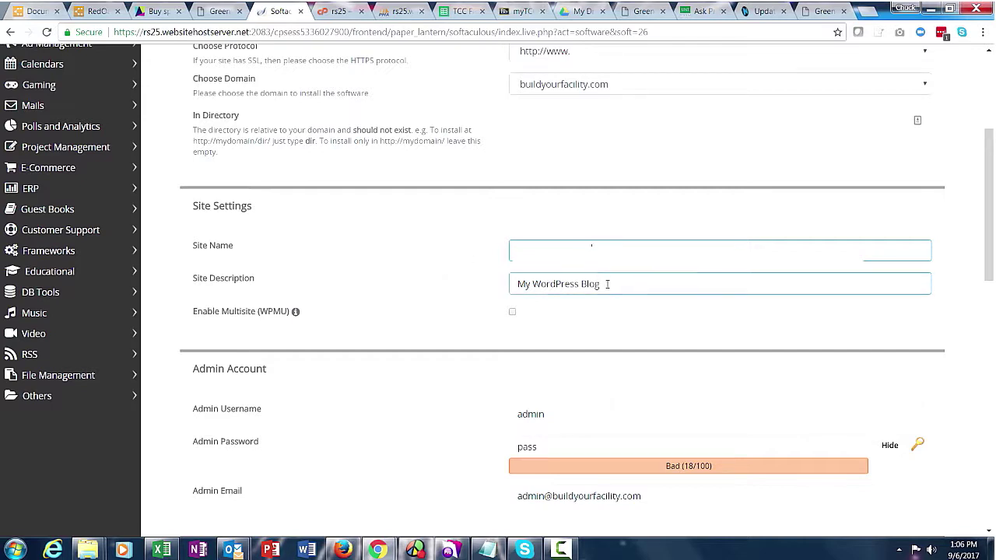
pyautogui.moveTo(584, 284); pyautogui.dragTo(487, 300)
pyautogui.press('BackSpace')
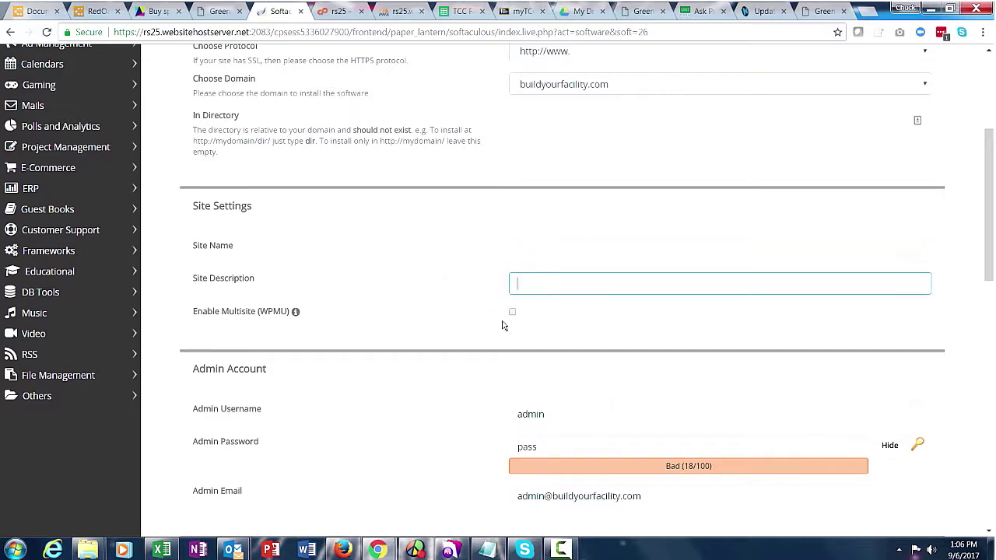
# Replace the default admin username with a new username.
pyautogui.click(164, 334)
pyautogui.scroll(-2, 166, 336)
pyautogui.scroll(-2, 166, 336)
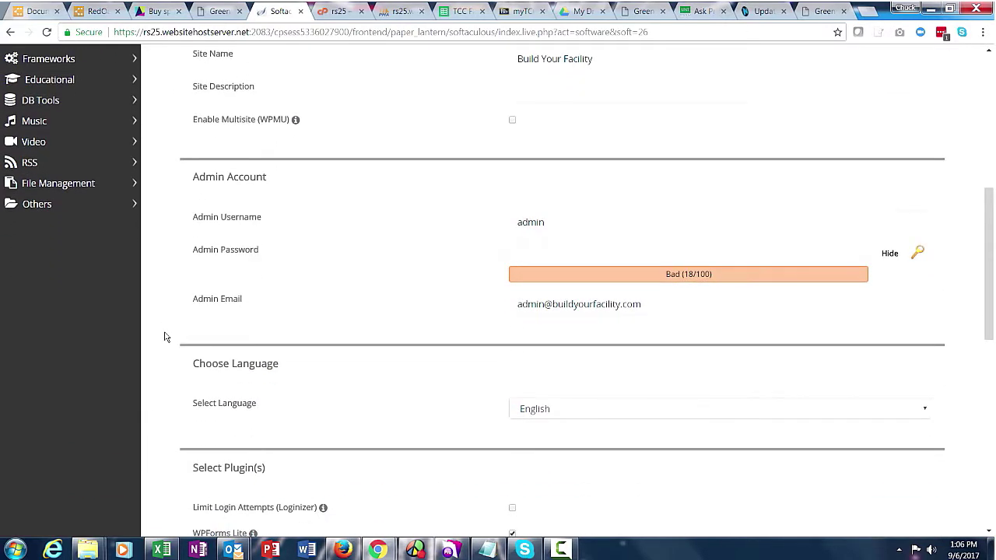
pyautogui.click(569, 226)
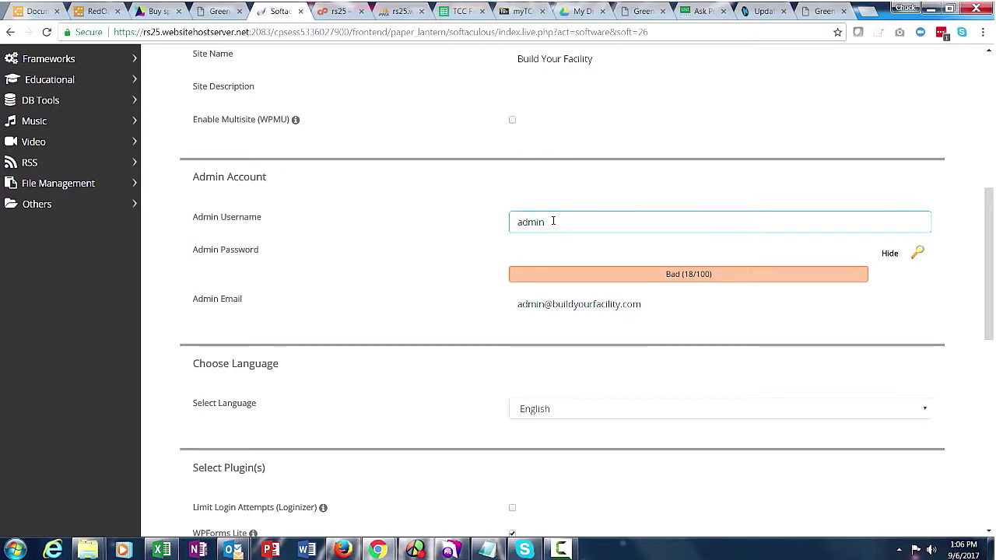
pyautogui.moveTo(554, 222); pyautogui.dragTo(498, 221)
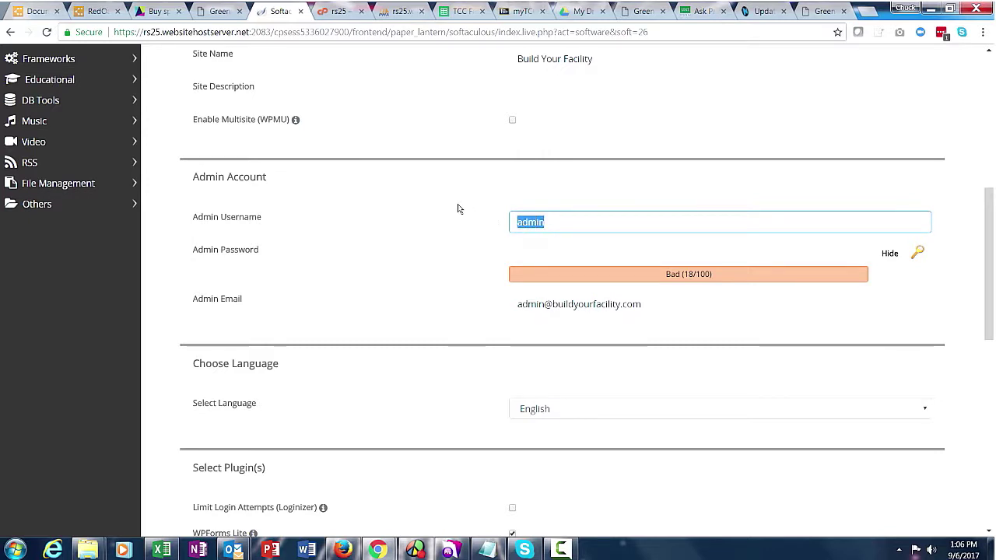
pyautogui.write('go')
pyautogui.press('BackSpace')
pyautogui.press('BackSpace')
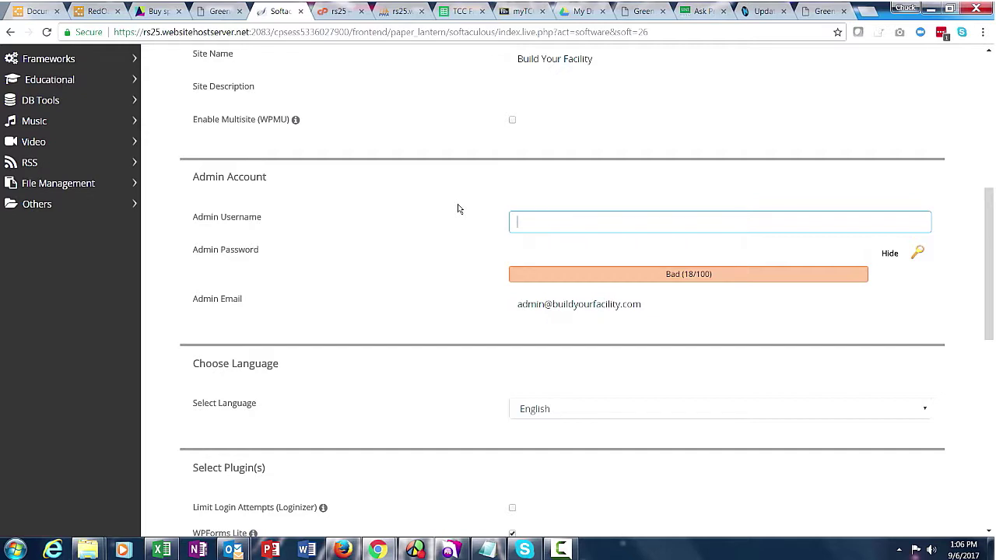
pyautogui.write('goglpx')
pyautogui.click(457, 208)
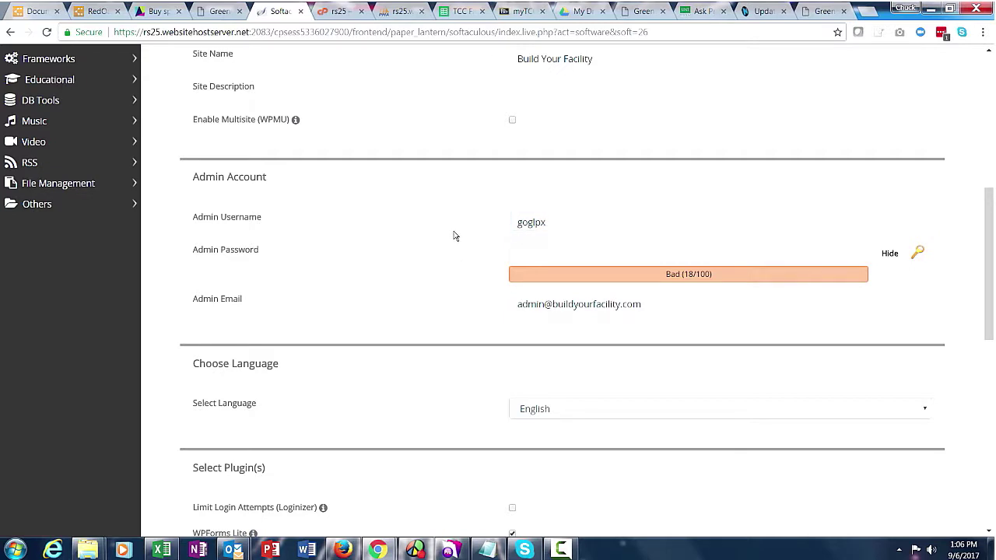
pyautogui.click(565, 227)
pyautogui.hotkey('ctrl', 'a')
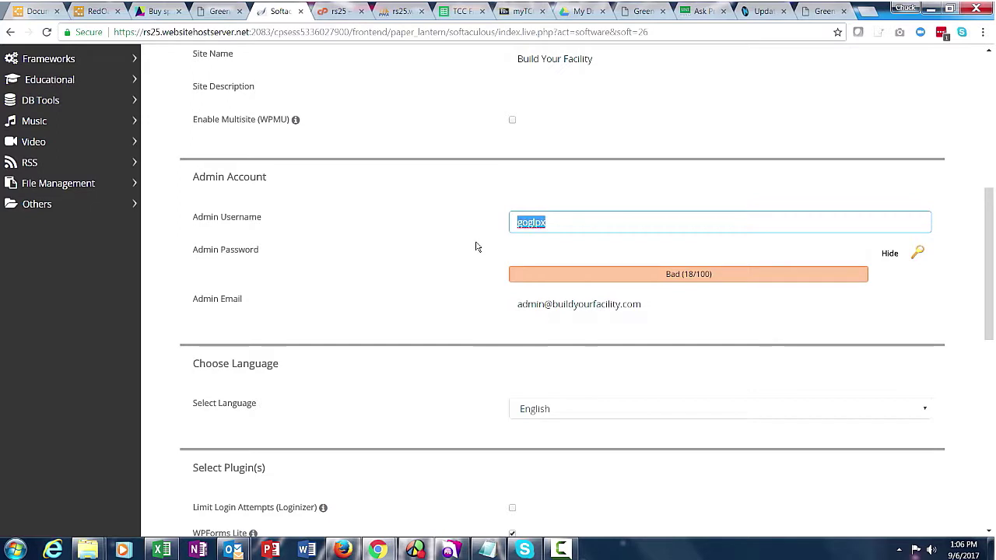
pyautogui.write('goglp')
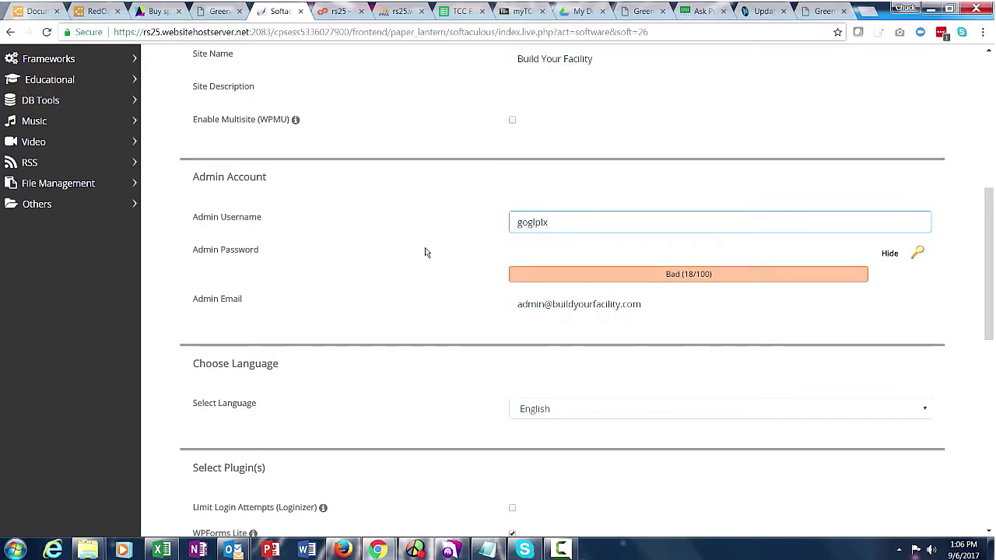
# Set a Strong admin password and enter the administrator's own e-mail address.
pyautogui.press('Tab')
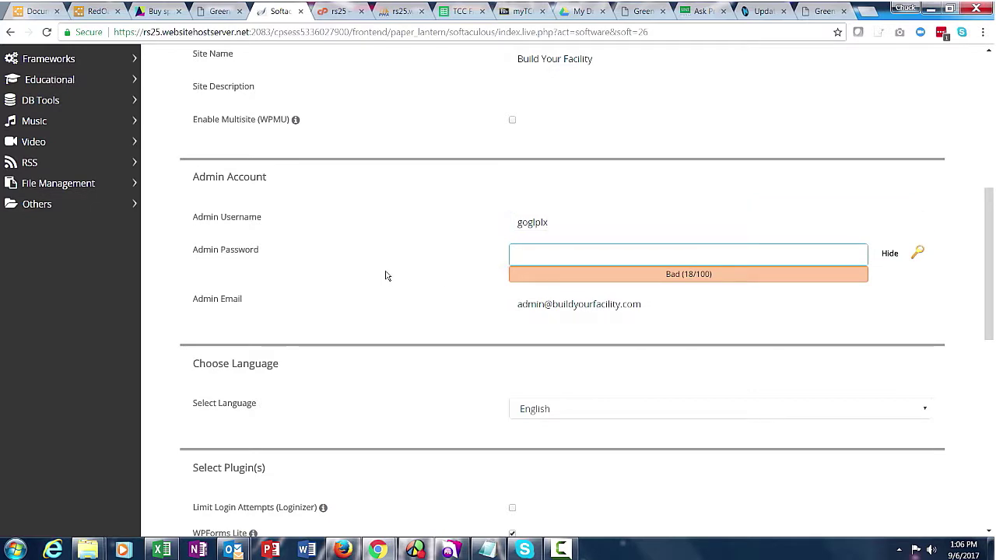
pyautogui.write('************')
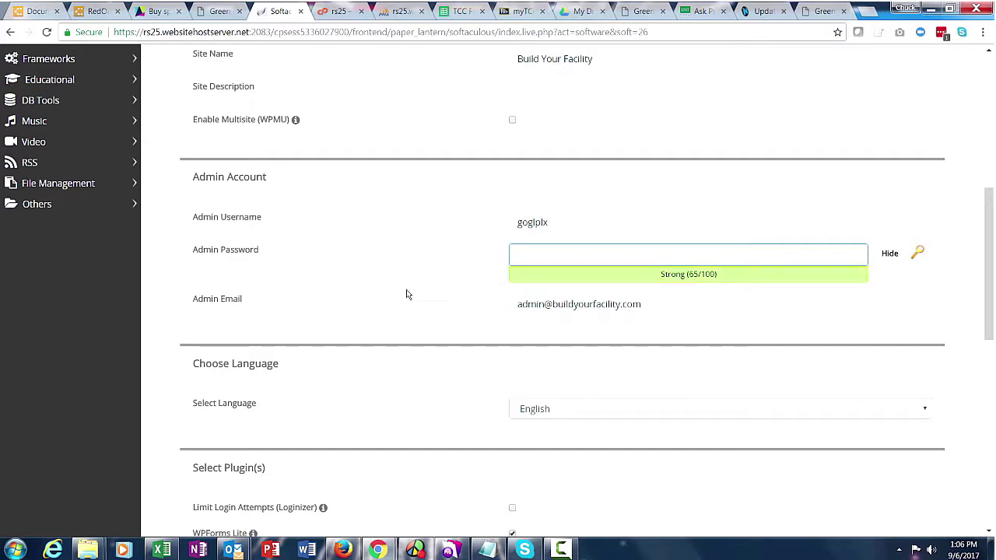
pyautogui.moveTo(640, 306); pyautogui.dragTo(429, 276)
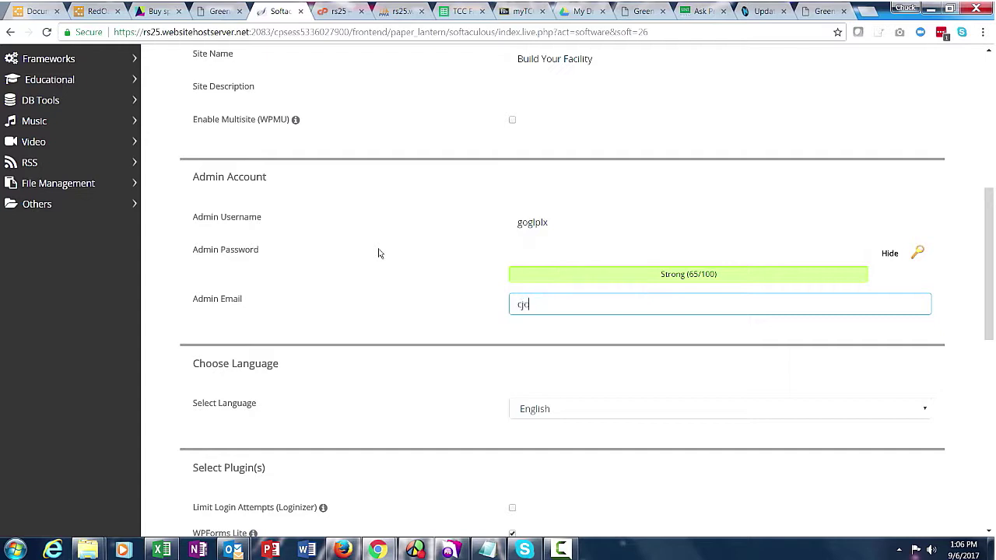
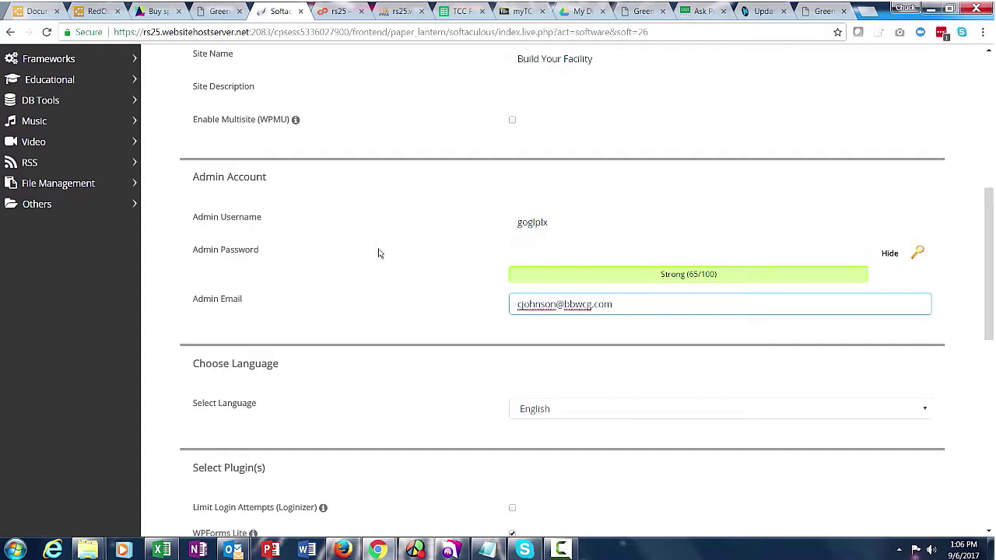
pyautogui.click(374, 289)
pyautogui.scroll(-3, 526, 412)
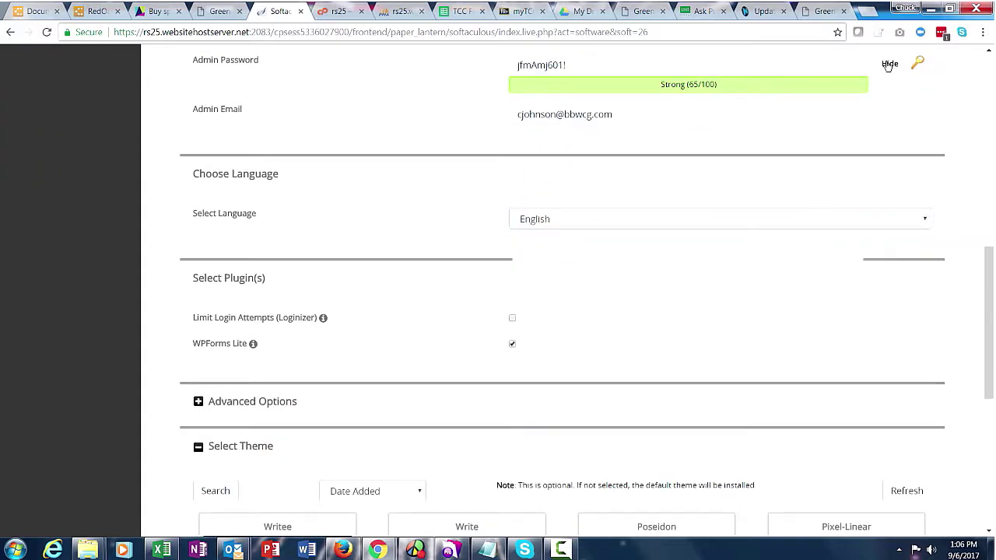
pyautogui.click(889, 65)
pyautogui.scroll(-1, 482, 221)
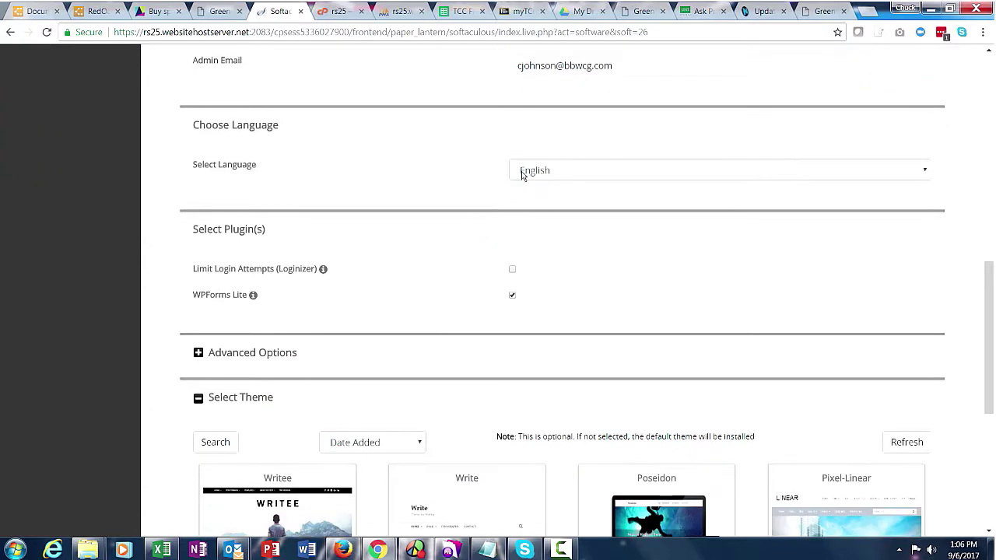
pyautogui.scroll(-1, 438, 271)
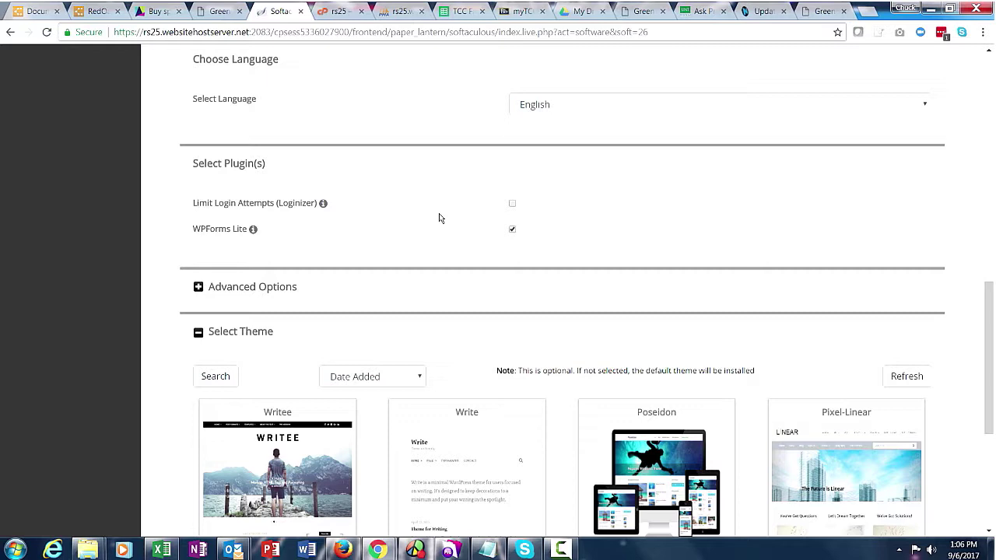
pyautogui.scroll(-1, 439, 219)
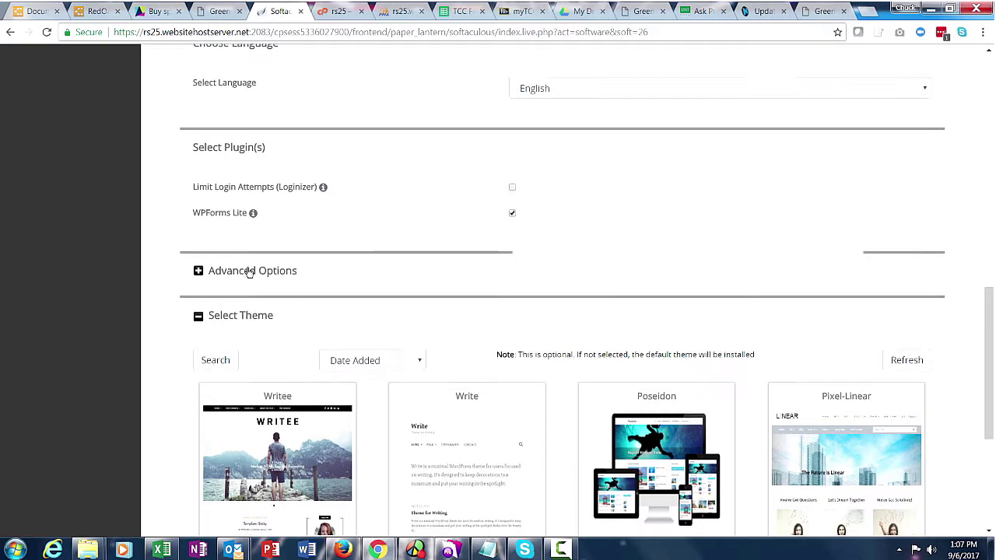
# Expand Advanced Options and attempt the install, which fails: Site Description is required.
pyautogui.click(199, 271)
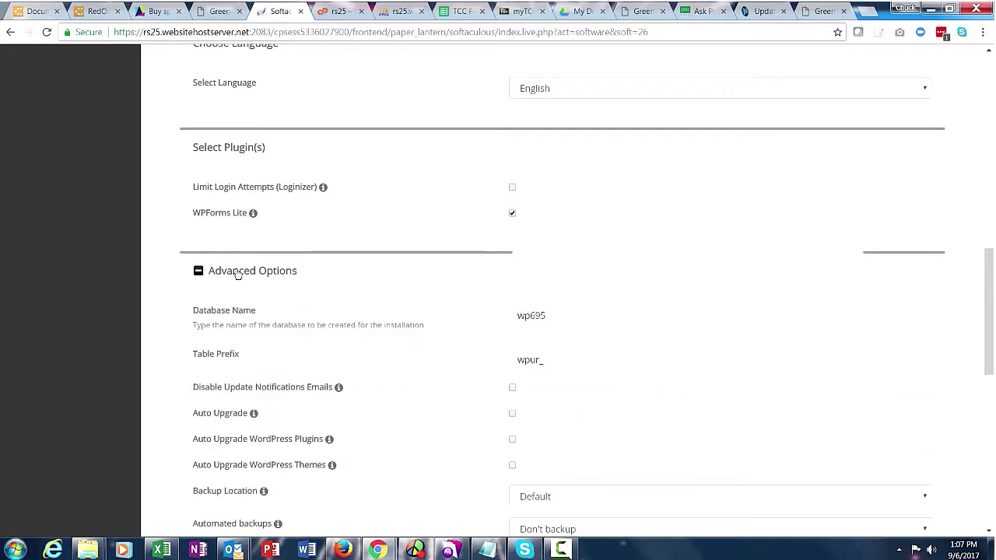
pyautogui.scroll(-2, 182, 359)
pyautogui.scroll(-2, 181, 362)
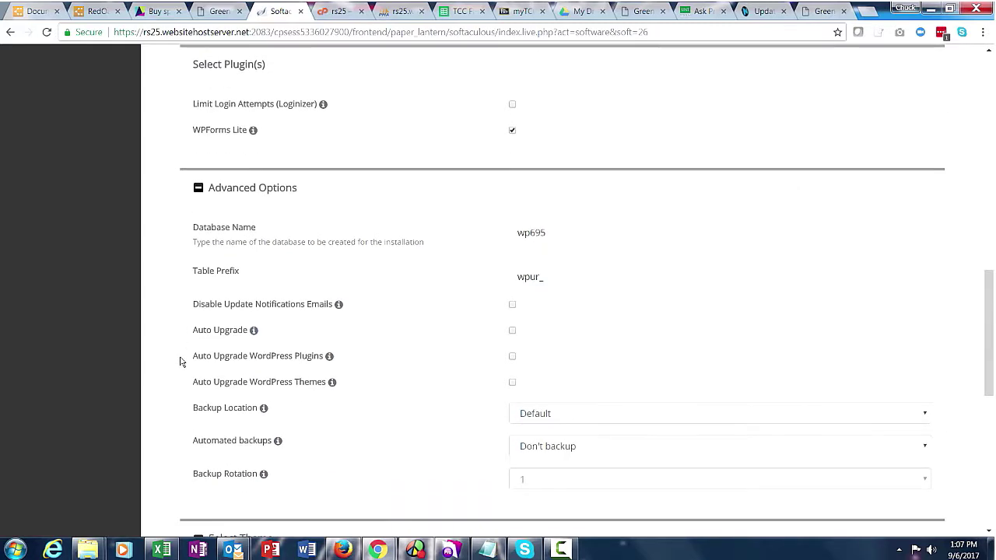
pyautogui.scroll(-1, 181, 362)
pyautogui.scroll(-3, 180, 362)
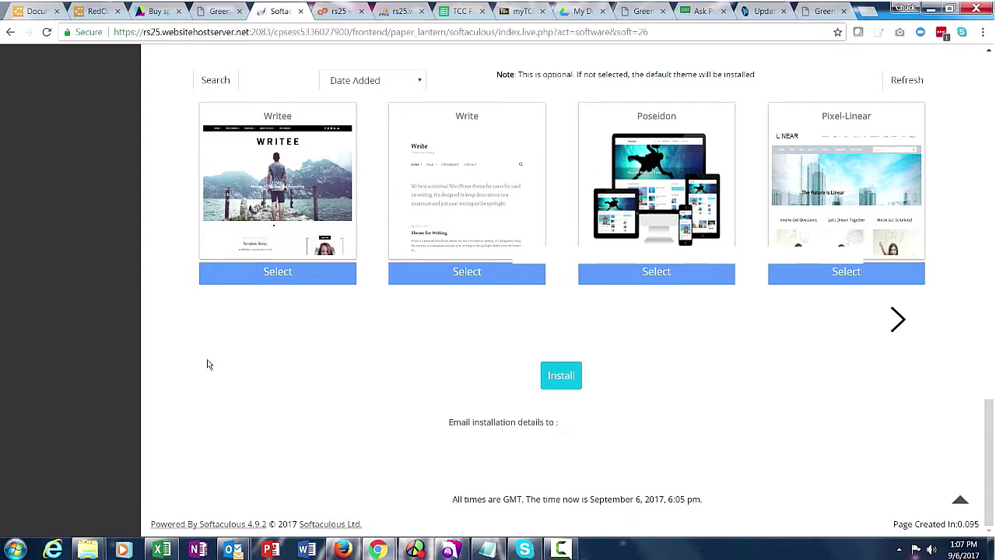
pyautogui.click(562, 378)
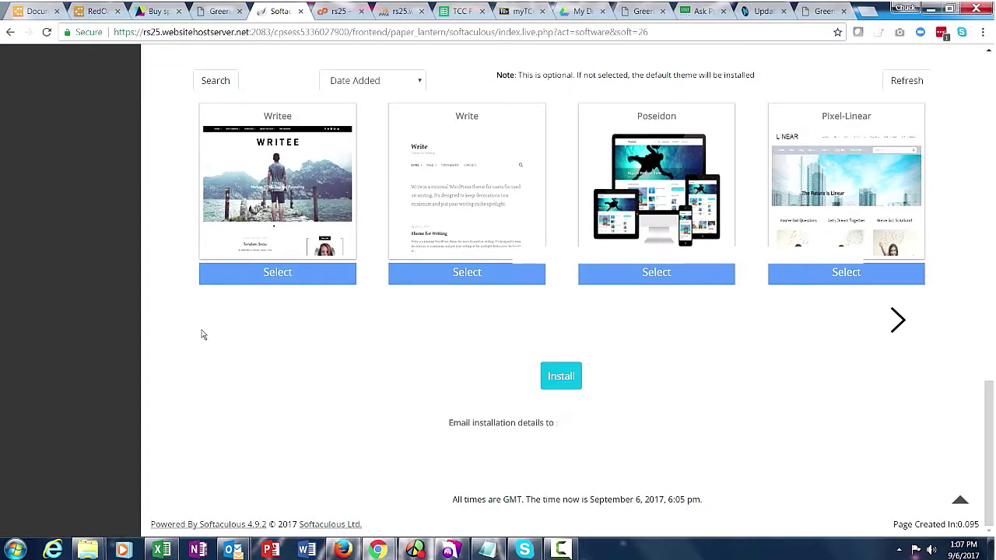
pyautogui.scroll(8, 201, 336)
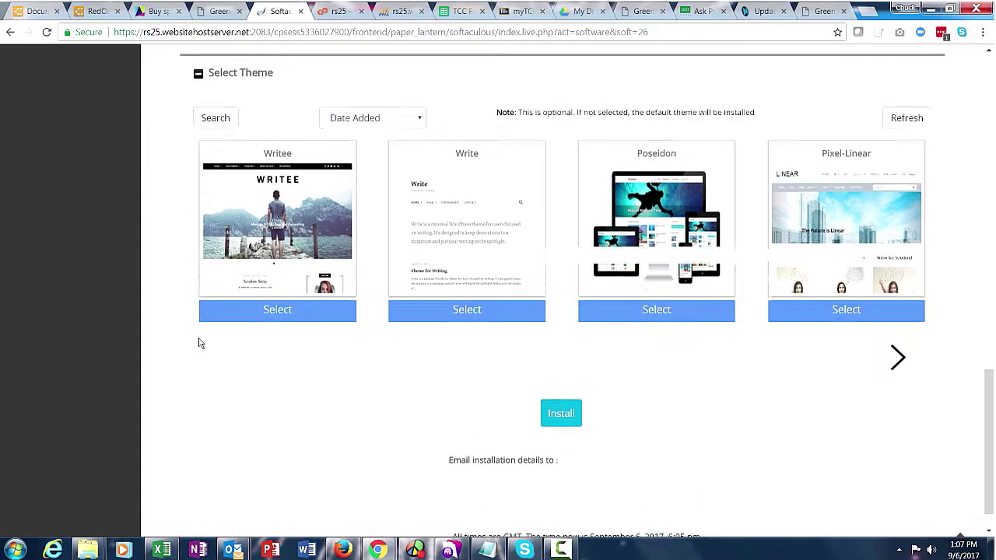
pyautogui.scroll(5, 198, 342)
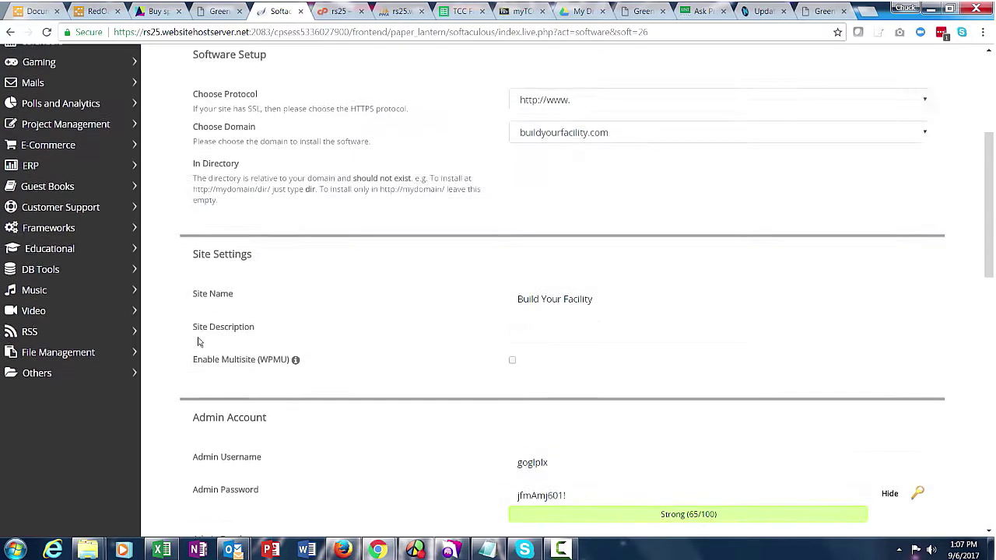
pyautogui.scroll(1, 199, 339)
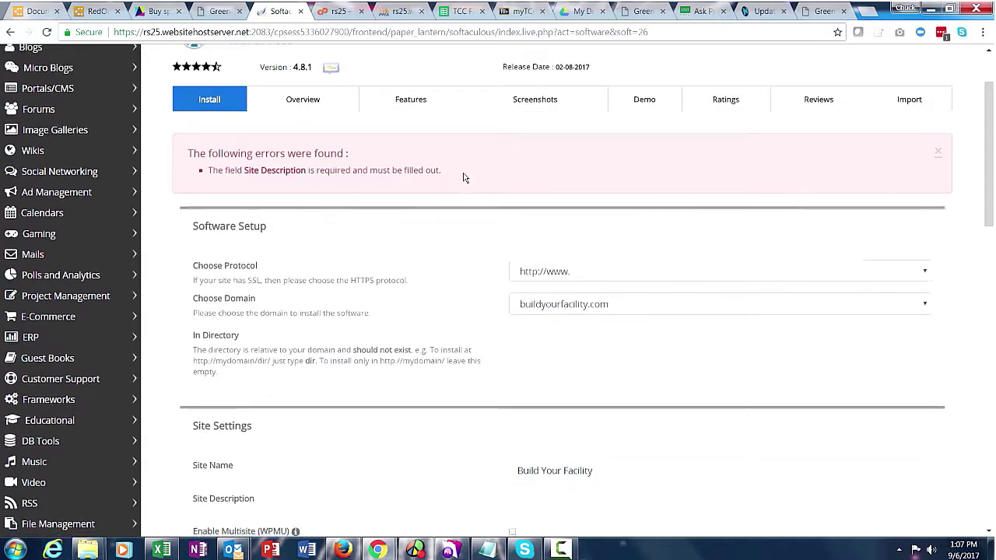
# Enter 'World class system design and installation services' as the Site Description.
pyautogui.scroll(-2, 444, 203)
pyautogui.click(534, 363)
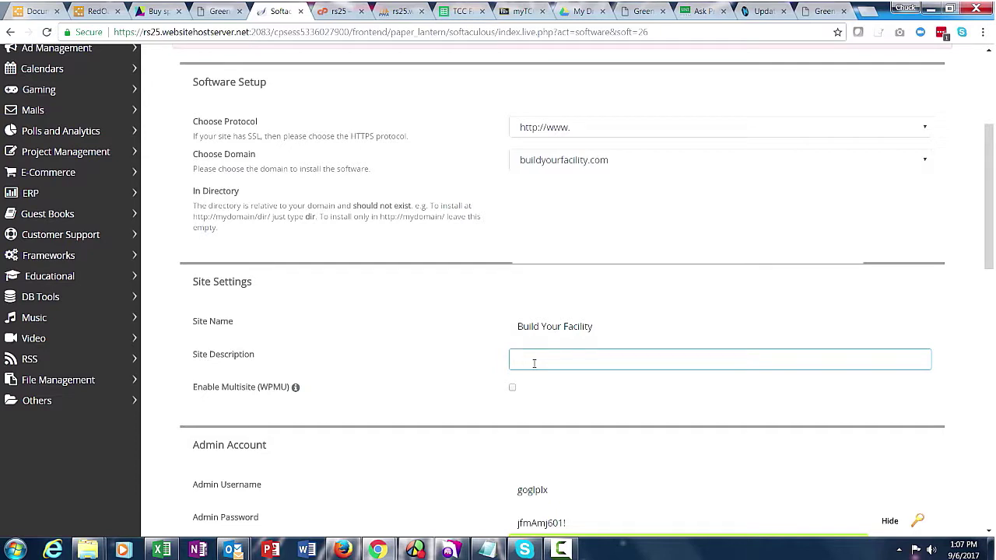
pyautogui.write('World cal')
pyautogui.write('ss system design and')
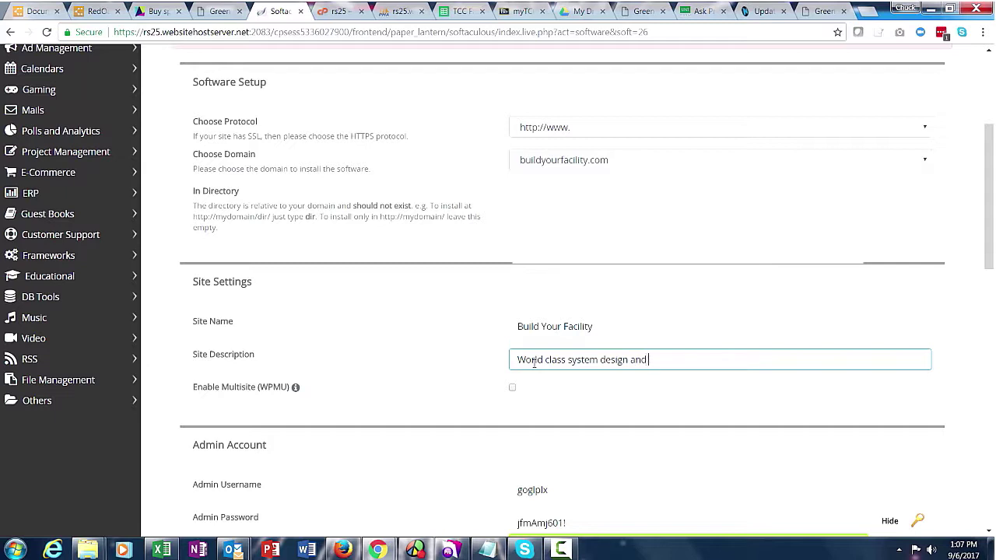
pyautogui.write(' installlation services')
pyautogui.scroll(-15, 749, 333)
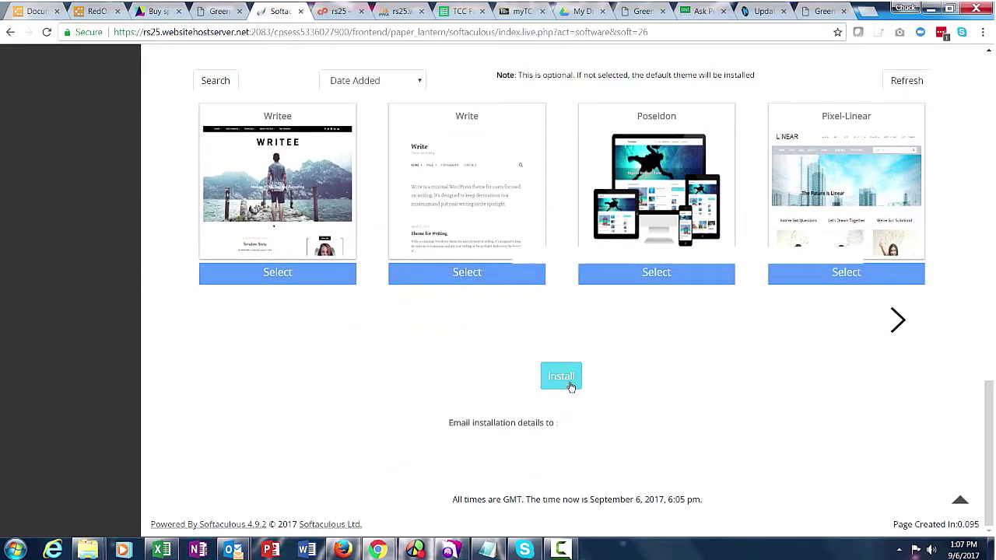
# Install WordPress 4.8.1 and return to the overview showing buildyourfacility.com.
pyautogui.click(570, 385)
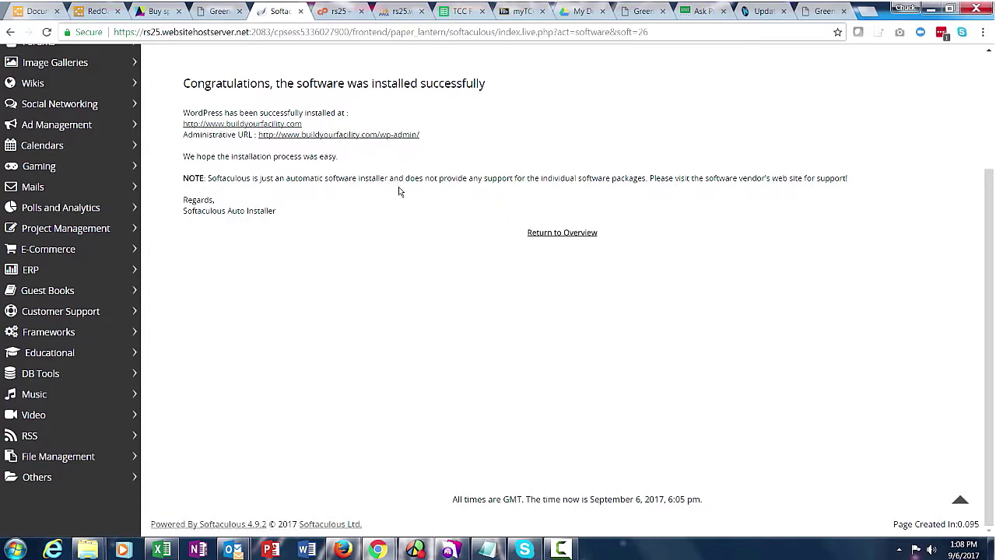
pyautogui.click(551, 233)
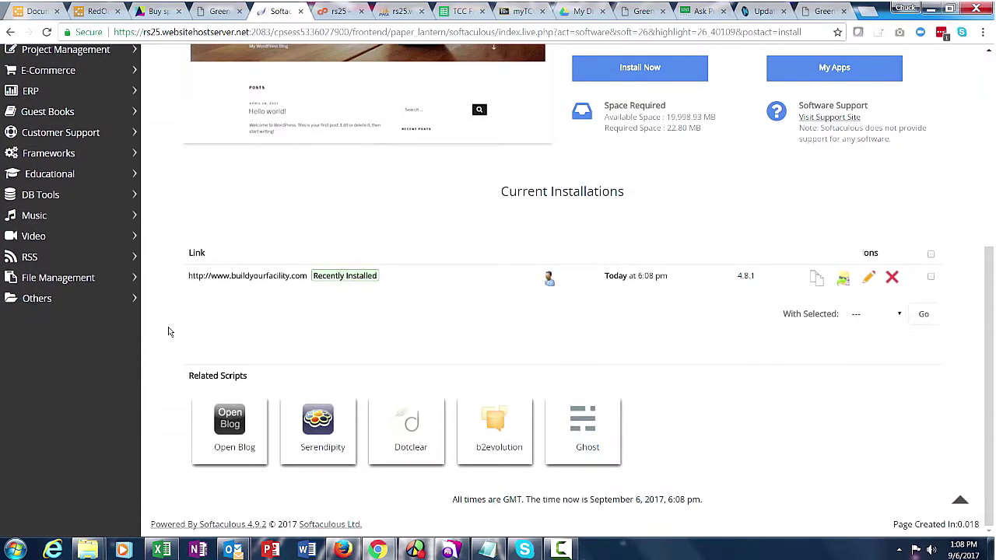
# Try the site's admin login, which hits a DNS error; dismiss the notification and open a new tab.
pyautogui.click(549, 280)
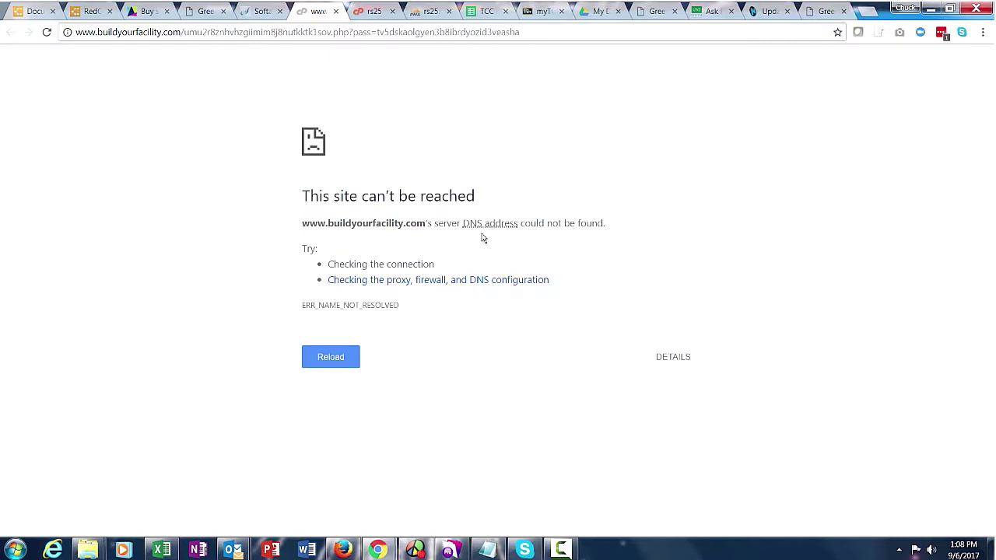
pyautogui.moveTo(478, 224)
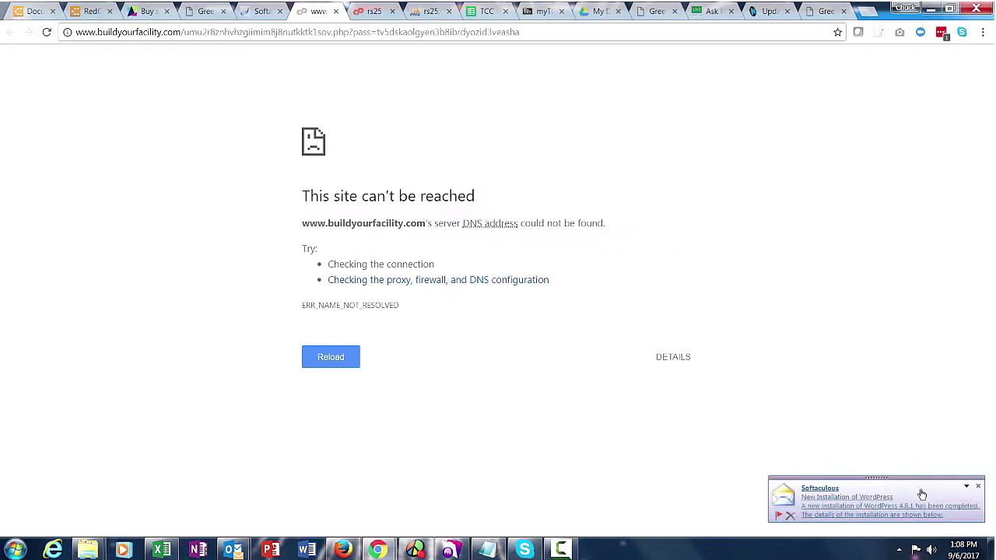
pyautogui.moveTo(913, 482); pyautogui.dragTo(541, 122)
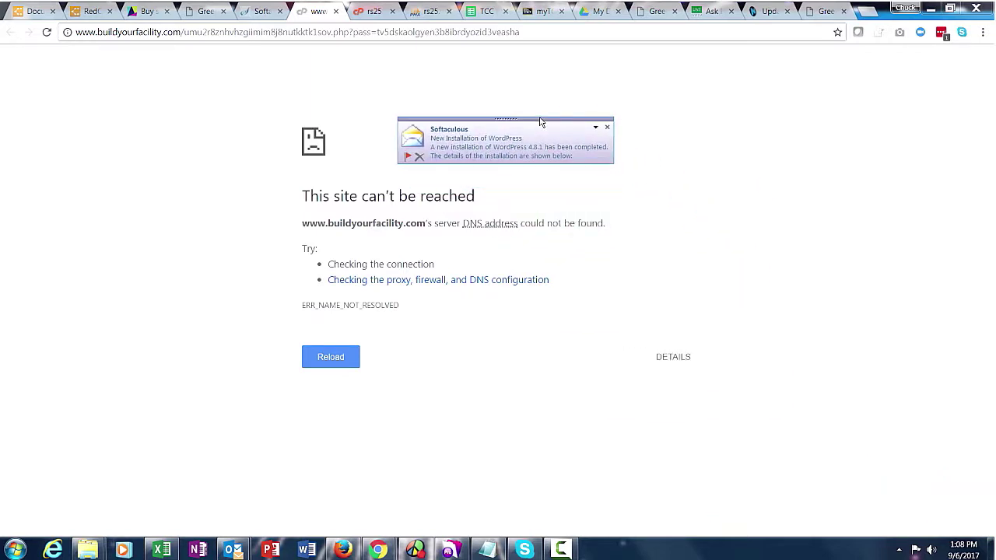
pyautogui.click(608, 131)
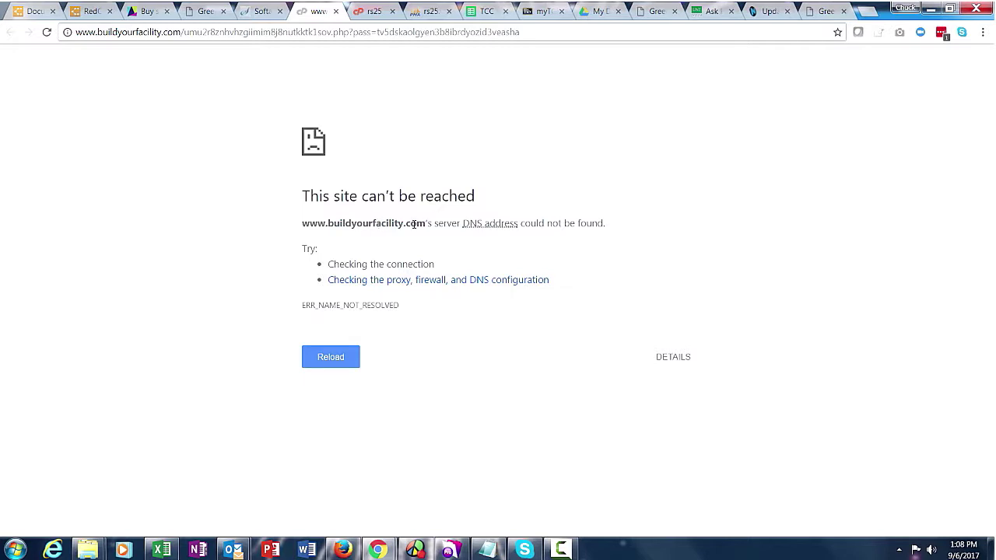
pyautogui.hotkey('ctrl', 't')
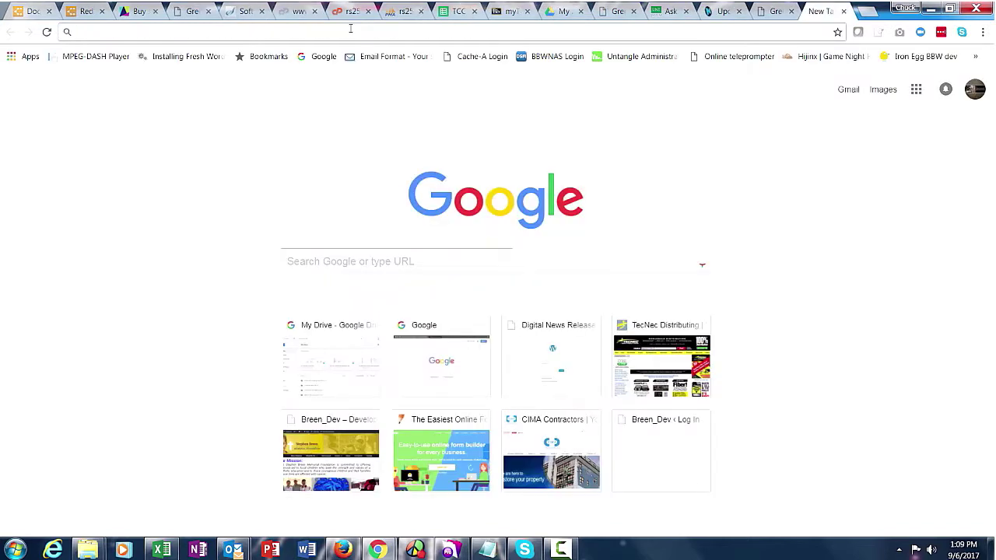
# Search for google domains and go to Manage My Domains on Google Domains.
pyautogui.write('google')
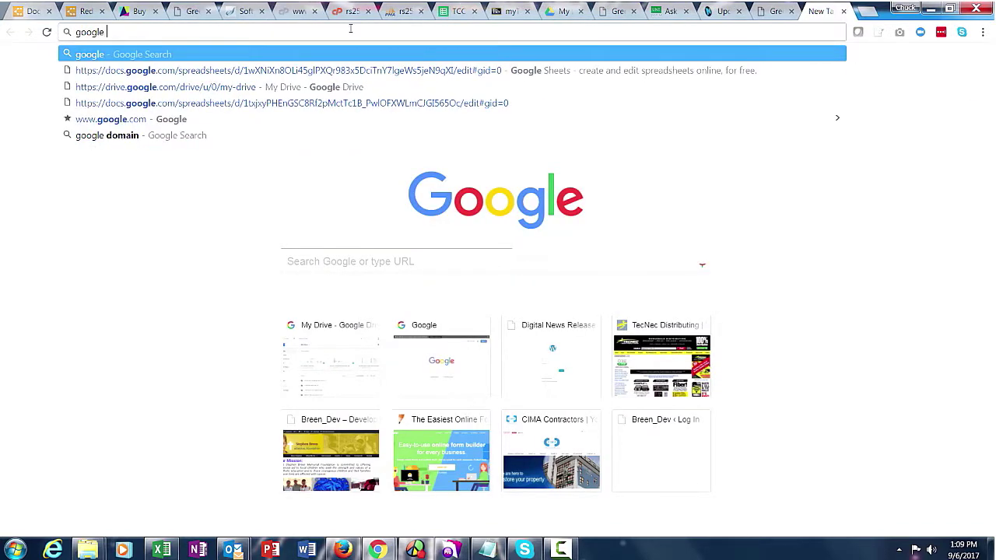
pyautogui.write(' domains')
pyautogui.press('Return')
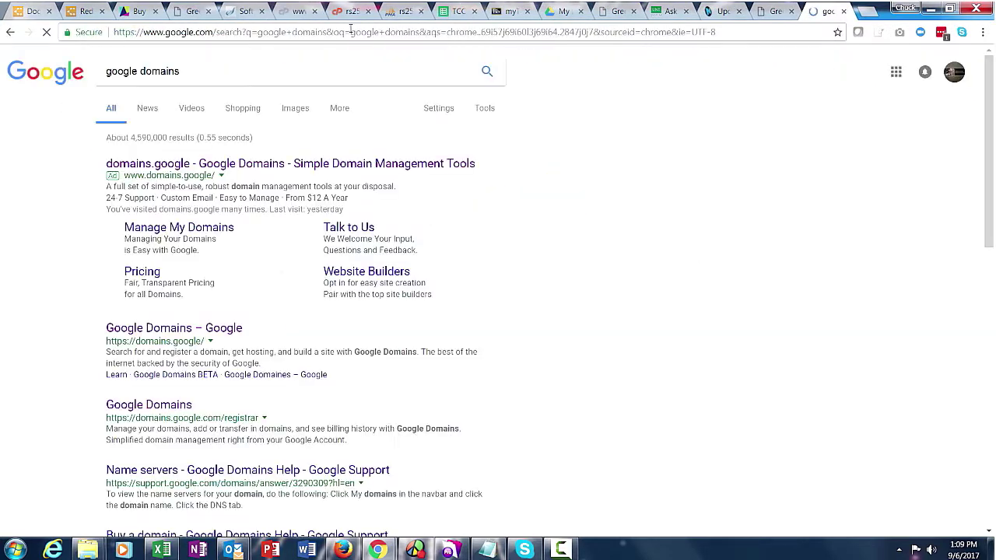
pyautogui.click(192, 330)
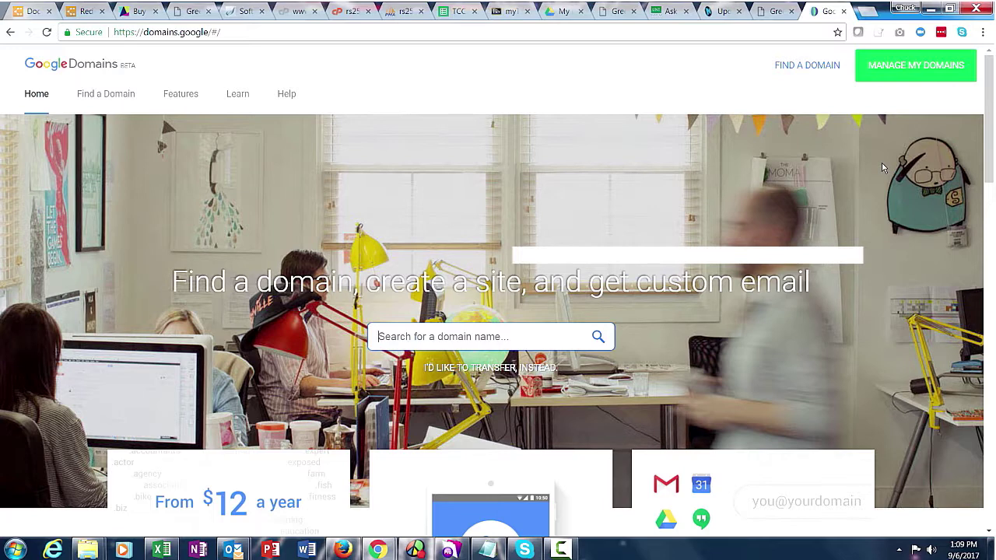
pyautogui.click(913, 68)
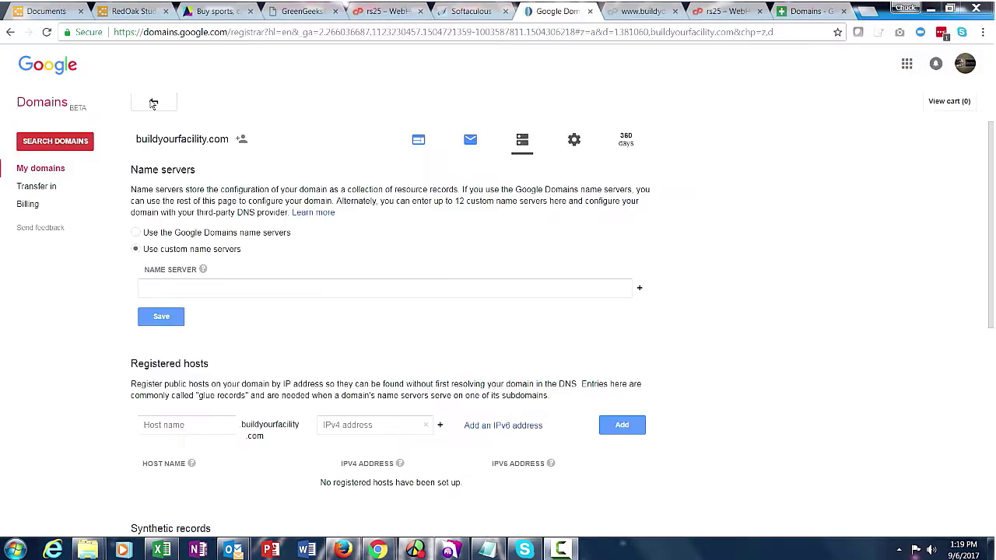
# Switch buildyourfacility.com's DNS settings to Use custom name servers.
pyautogui.click(153, 104)
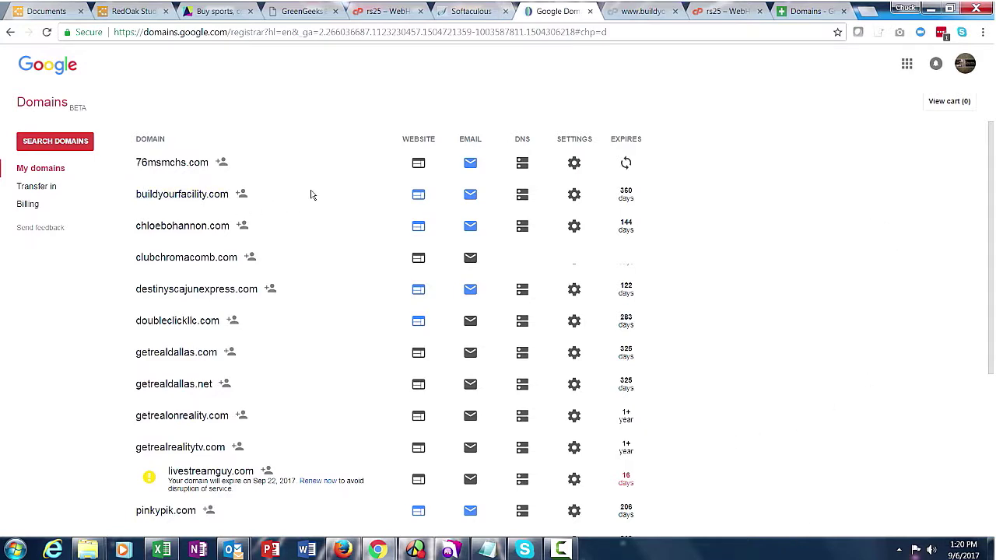
pyautogui.click(523, 195)
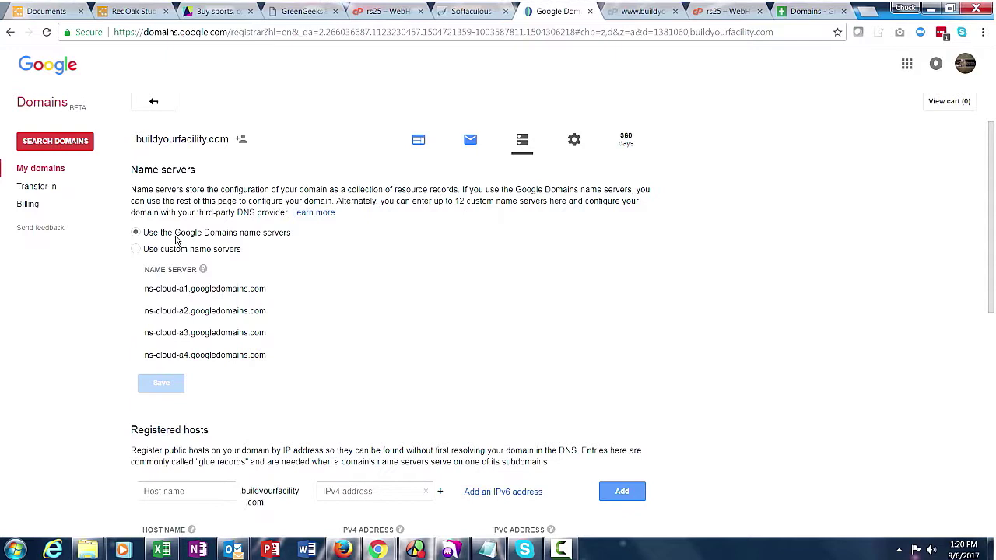
pyautogui.click(136, 250)
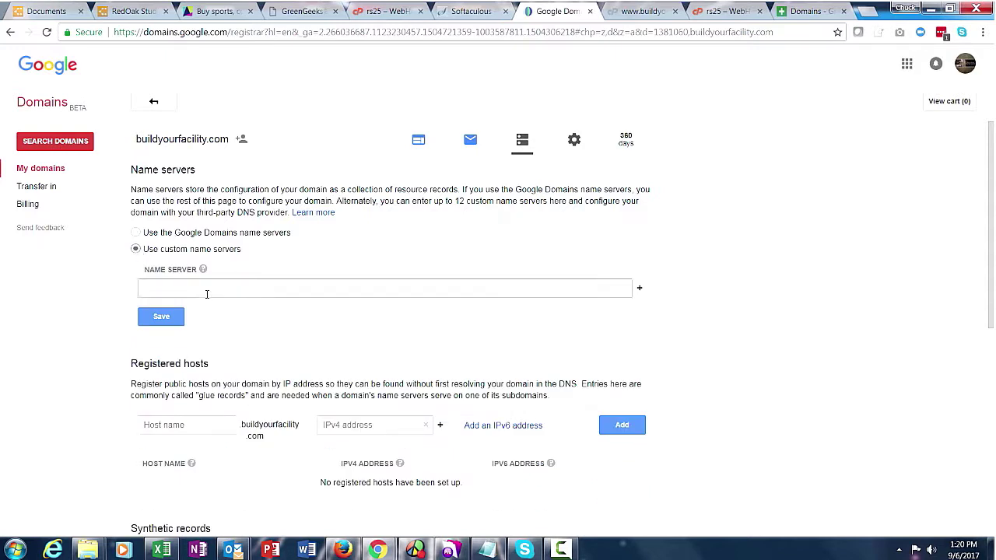
# Enter NS1.GREENGEEKS.COM as the first custom name server, save it, and add a second entry.
pyautogui.write('NS1.GREENGEEKS.COM')
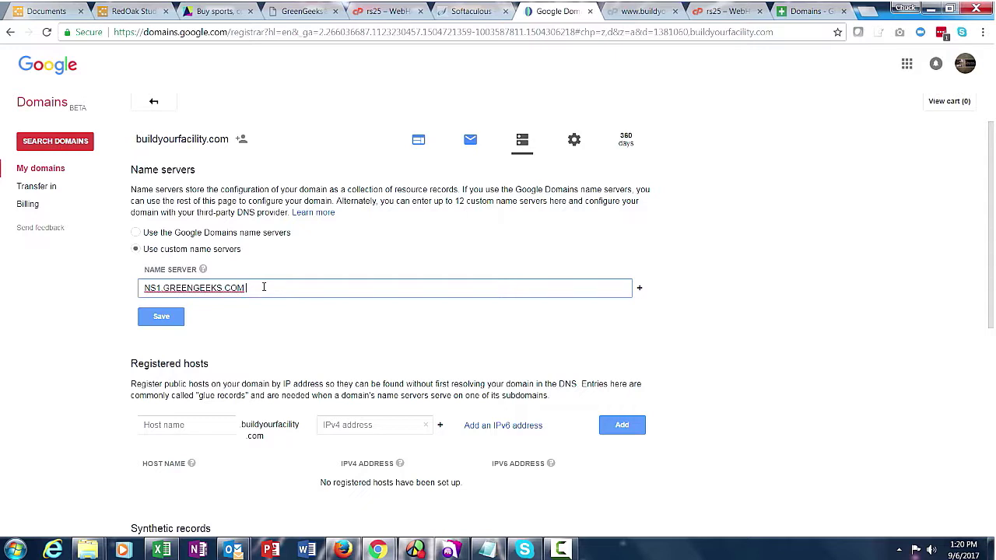
pyautogui.click(166, 318)
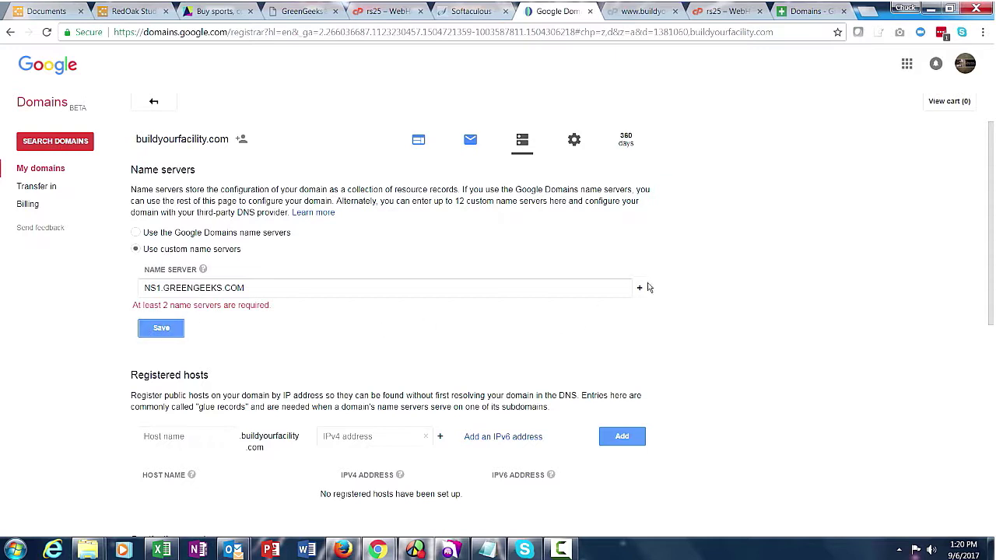
pyautogui.click(640, 288)
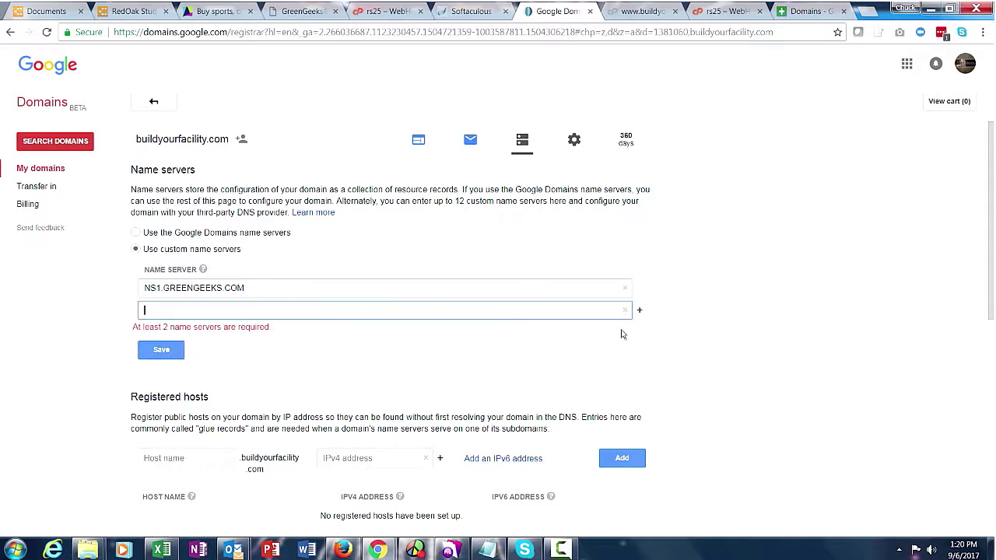
# Fill the second name server with NS2.GREENGEEKS.COM, save both, and return to Softaculous.
pyautogui.click(166, 309)
pyautogui.write('NS1.GREENGEEKS.COM')
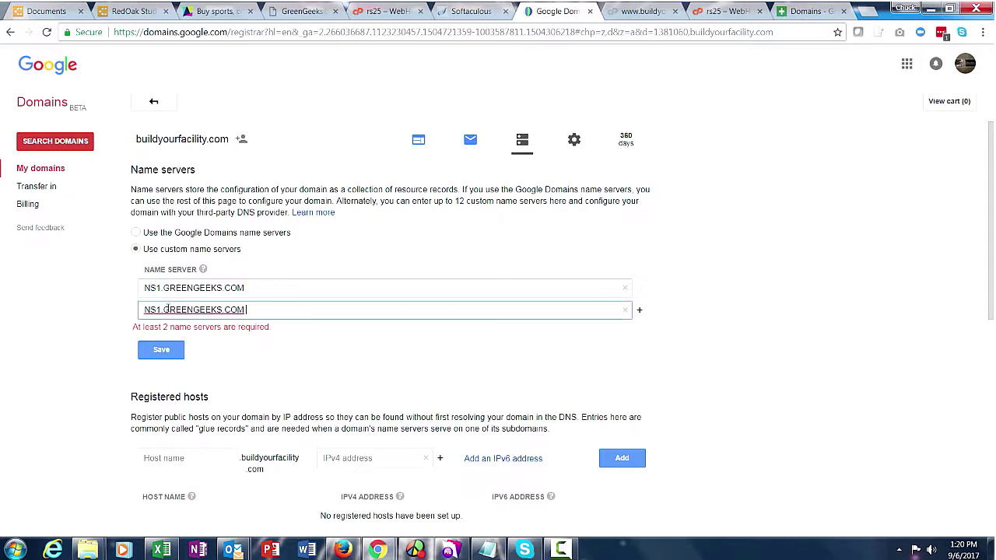
pyautogui.click(158, 309)
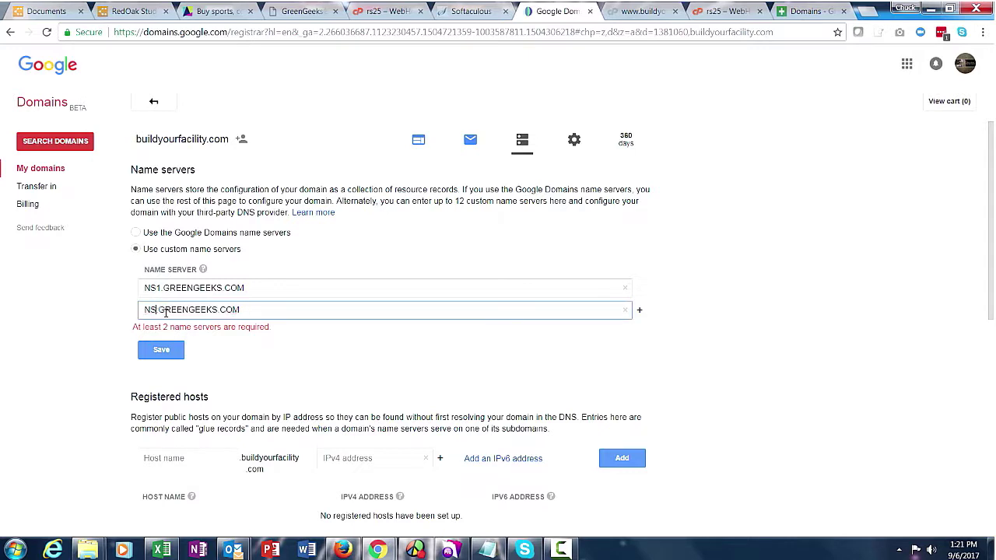
pyautogui.press('Delete')
pyautogui.write('2.')
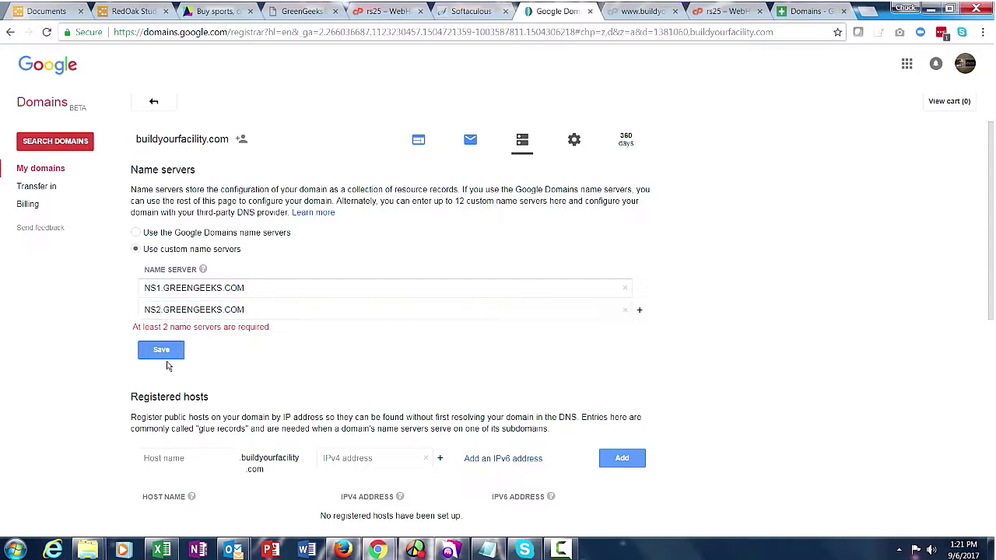
pyautogui.click(163, 354)
pyautogui.click(473, 12)
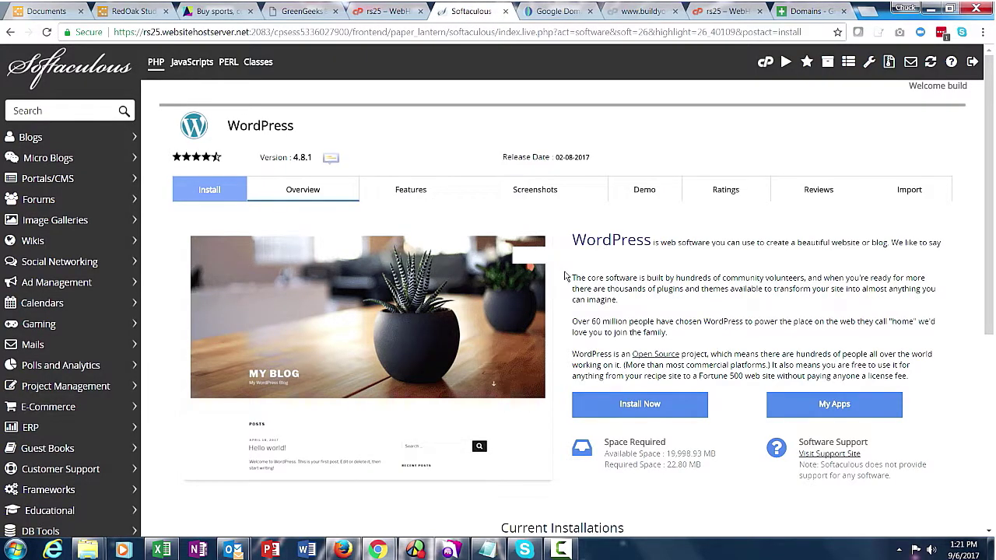
pyautogui.scroll(-4, 568, 276)
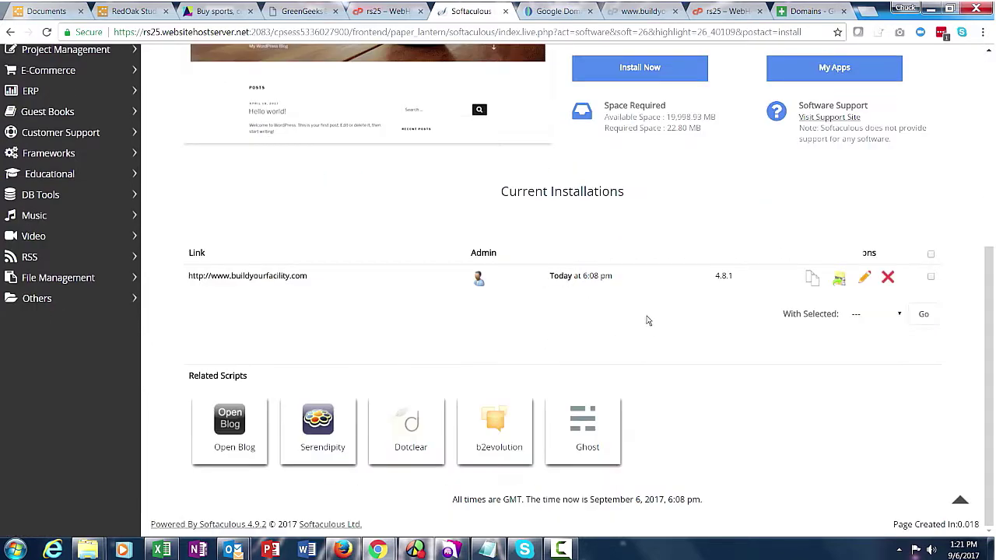
pyautogui.click(479, 280)
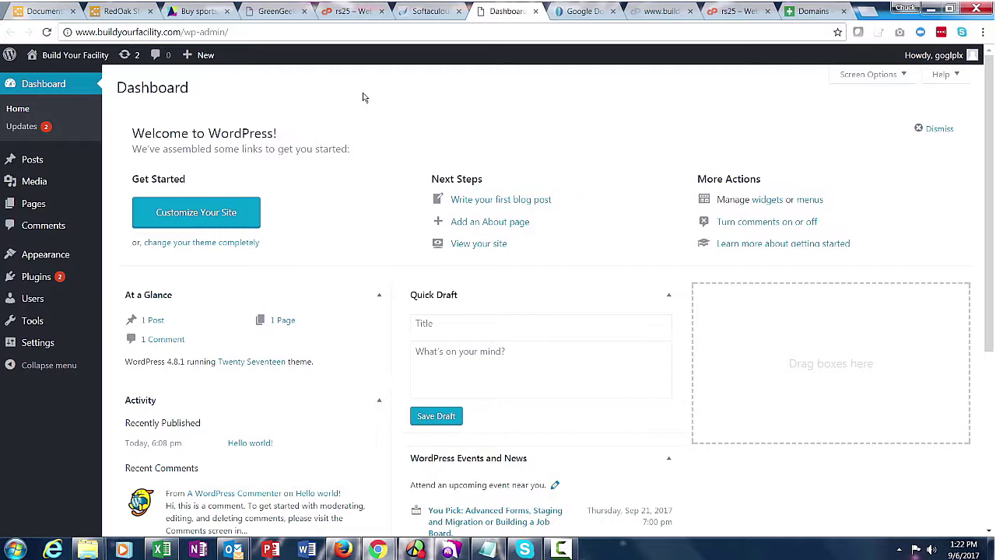
pyautogui.moveTo(79, 57)
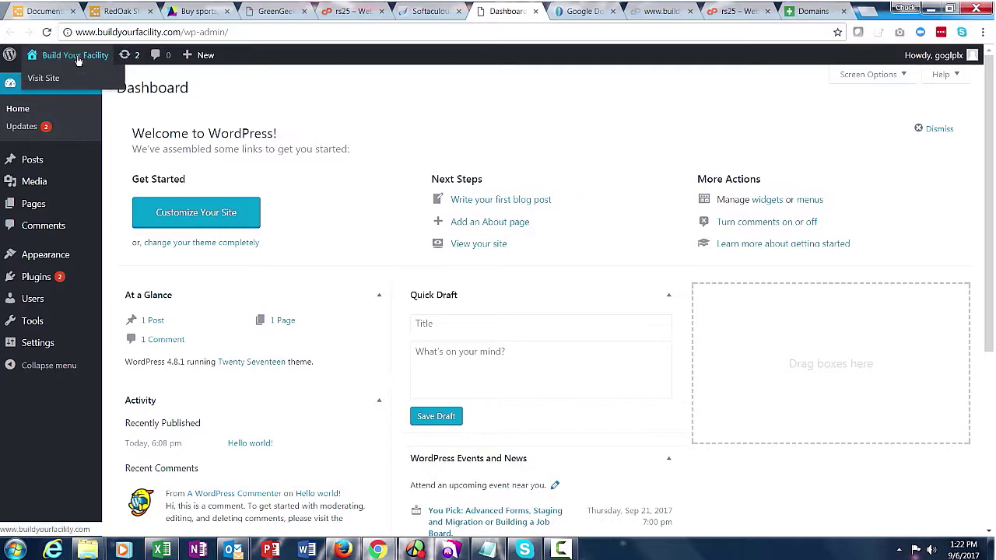